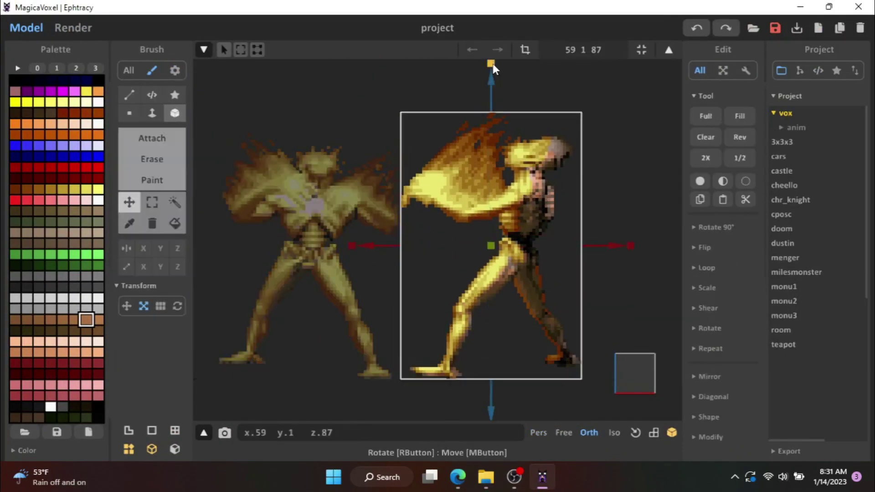
Step: Marquee-select the front foot's voxels in the side-view sprite and move them to correct the foot's position
{"action": "key", "text": "Tab"}
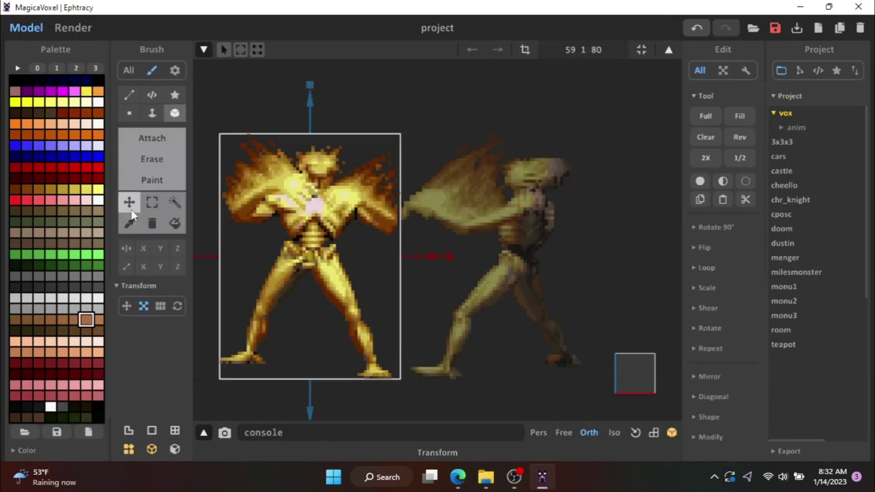
{"action": "left_click", "coordinate": [152, 201]}
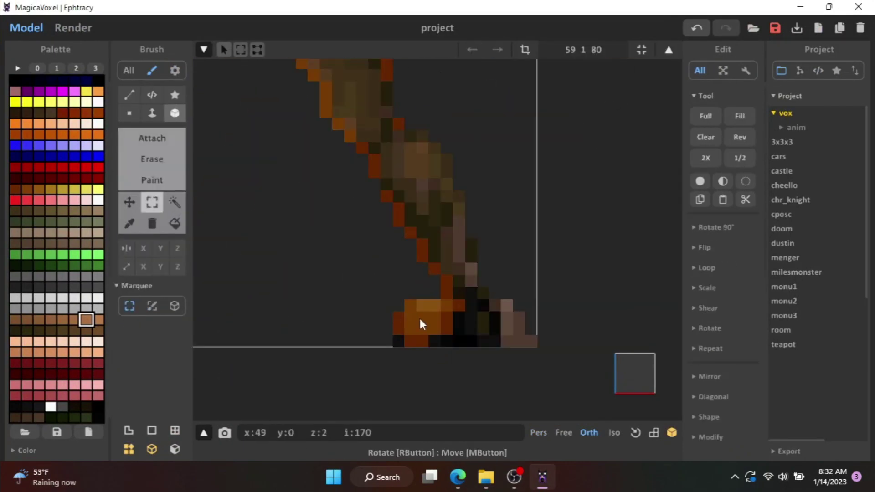
{"action": "left_click", "coordinate": [506, 334], "text": "alt"}
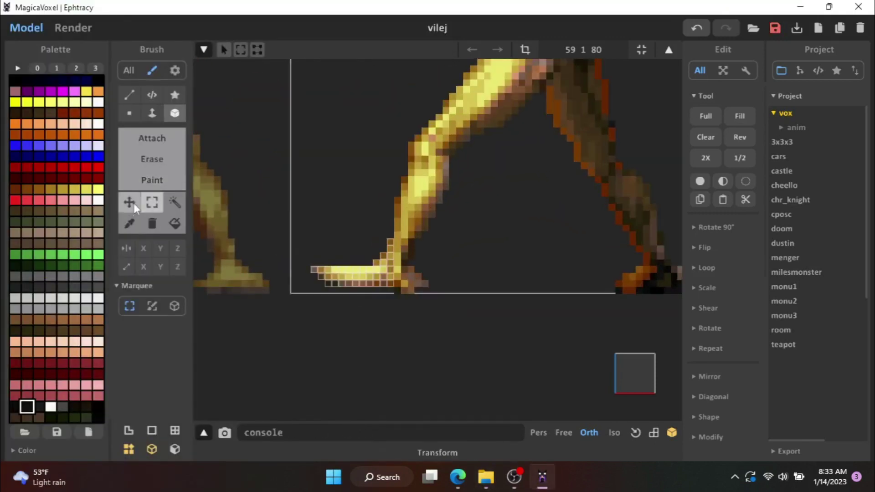
{"action": "left_click", "coordinate": [132, 201]}
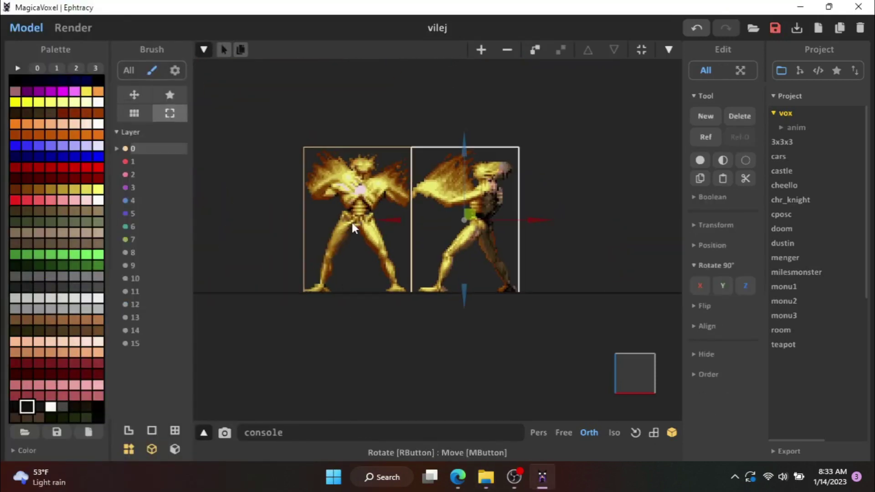
{"action": "right_click_drag", "start_coordinate": [351, 223], "coordinate": [610, 147]}
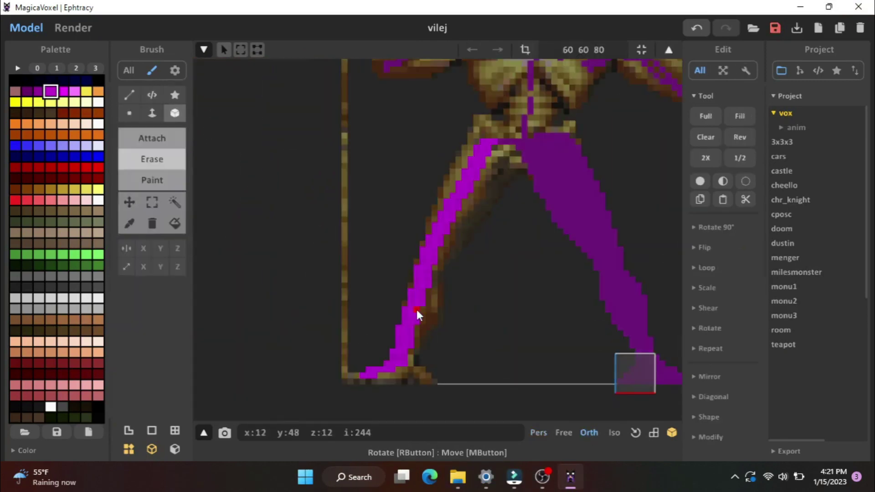
Step: Erase voxels around the purple figure's lower leg and foot to shape them against the side-view reference
{"action": "left_click_drag", "start_coordinate": [337, 359], "coordinate": [451, 392]}
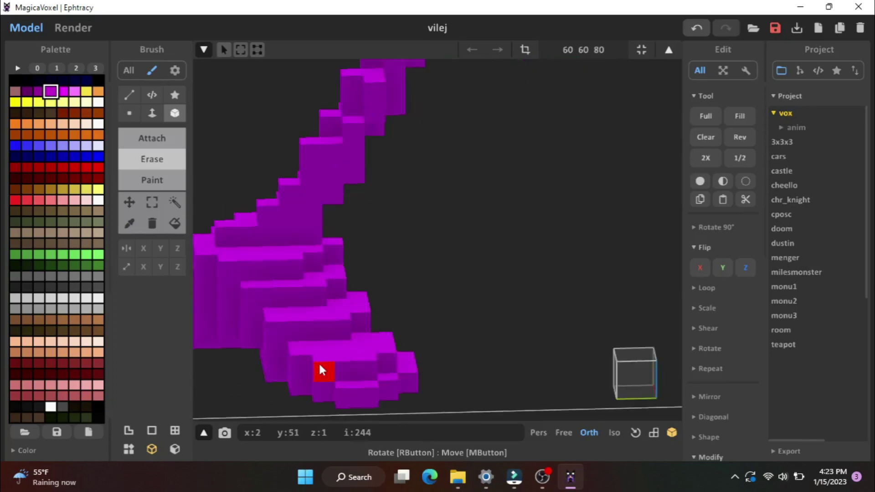
{"action": "right_click_drag", "start_coordinate": [320, 369], "coordinate": [528, 313]}
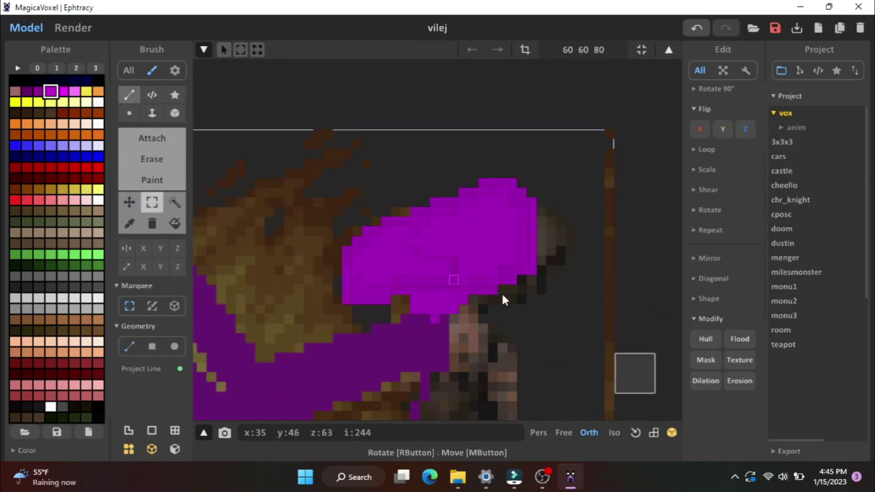
Step: Examine the purple head from several angles and compare it with the surrounding reference sprites
{"action": "mouse_move", "coordinate": [501, 292]}
{"action": "right_mouse_down"}
{"action": "mouse_move", "coordinate": [622, 278]}
{"action": "mouse_move", "coordinate": [395, 273]}
{"action": "right_mouse_up"}
{"action": "right_click_drag", "start_coordinate": [450, 298], "coordinate": [340, 244]}
{"action": "key", "text": "Tab"}
{"action": "mouse_move", "coordinate": [529, 258]}
{"action": "right_mouse_down"}
{"action": "mouse_move", "coordinate": [613, 298]}
{"action": "mouse_move", "coordinate": [528, 301]}
{"action": "mouse_move", "coordinate": [500, 264]}
{"action": "mouse_move", "coordinate": [315, 127]}
{"action": "right_mouse_up"}
{"action": "key", "text": "Tab"}
{"action": "left_click", "coordinate": [129, 449]}
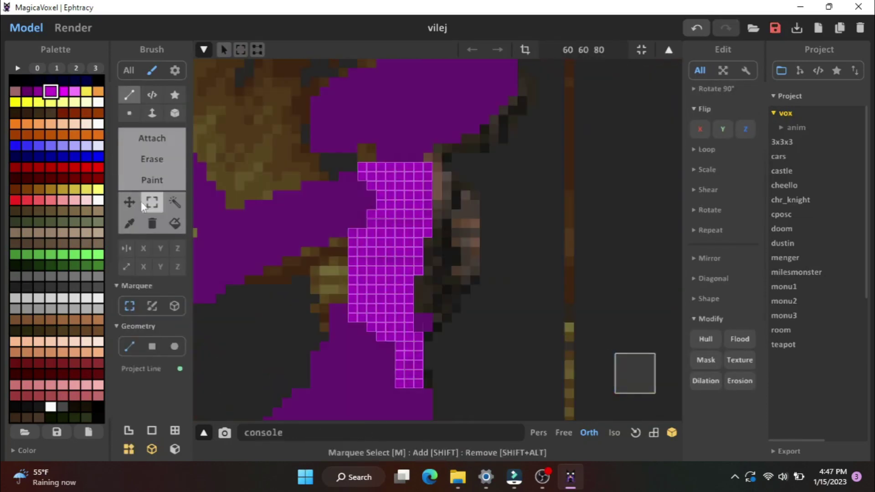
Step: Marquee-select the torso and outer shoulder voxels of the purple figure
{"action": "key", "text": "m"}
{"action": "left_click_drag", "start_coordinate": [408, 256], "coordinate": [311, 331]}
{"action": "left_click", "coordinate": [621, 385]}
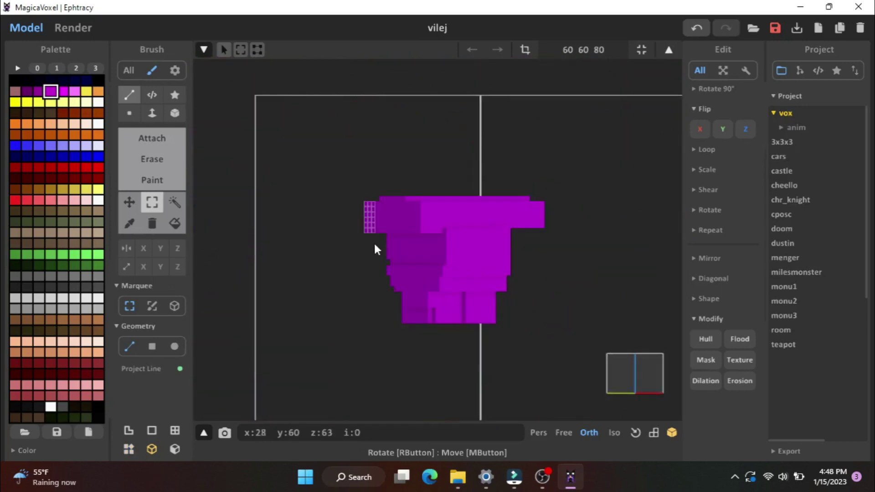
{"action": "scroll", "coordinate": [496, 273], "scroll_direction": "up", "scroll_amount": 5}
{"action": "key", "text": "m"}
{"action": "right_click_drag", "start_coordinate": [444, 246], "coordinate": [479, 273]}
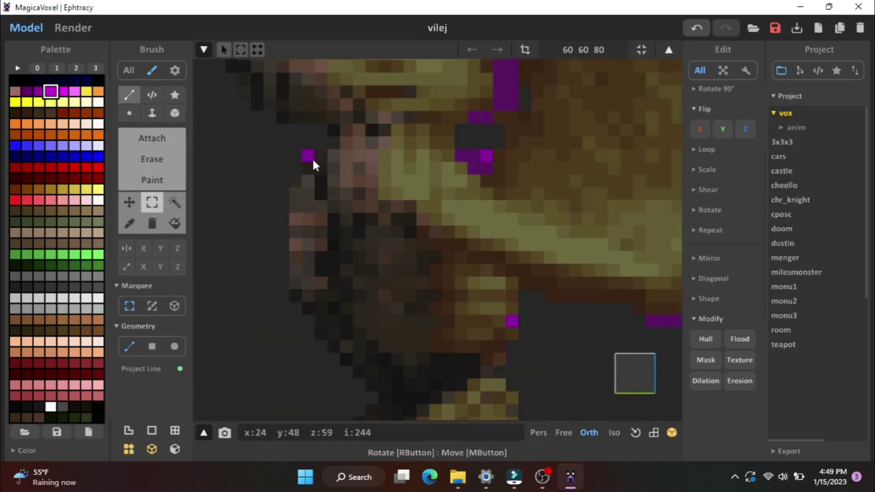
Step: Move the selected shoulder and upper torso voxels into line with the reference sprites
{"action": "scroll", "coordinate": [477, 274], "scroll_direction": "down", "scroll_amount": 5}
{"action": "right_click_drag", "start_coordinate": [338, 329], "coordinate": [392, 283]}
{"action": "key", "text": "t"}
{"action": "scroll", "coordinate": [444, 249], "scroll_direction": "up", "scroll_amount": 5}
{"action": "right_click_drag", "start_coordinate": [444, 249], "coordinate": [411, 207]}
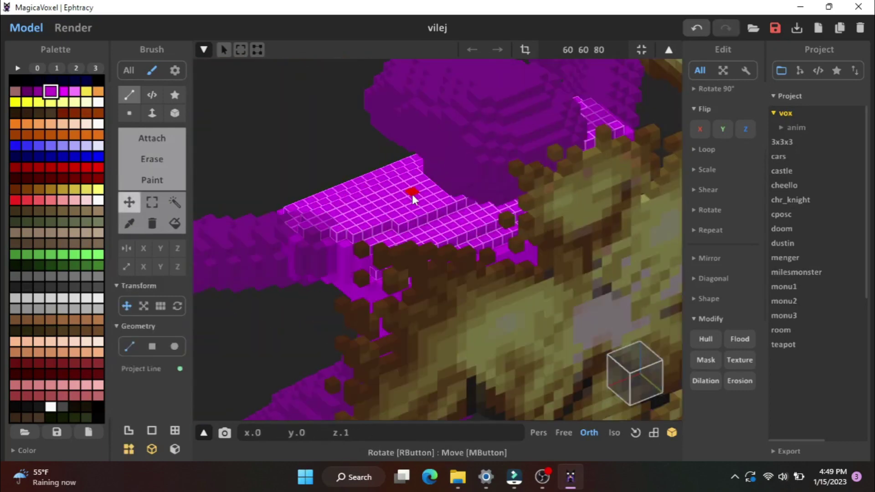
{"action": "key", "text": "m"}
{"action": "left_click", "coordinate": [619, 364]}
{"action": "scroll", "coordinate": [599, 342], "scroll_direction": "up", "scroll_amount": 5}
{"action": "right_click_drag", "start_coordinate": [599, 342], "coordinate": [317, 279]}
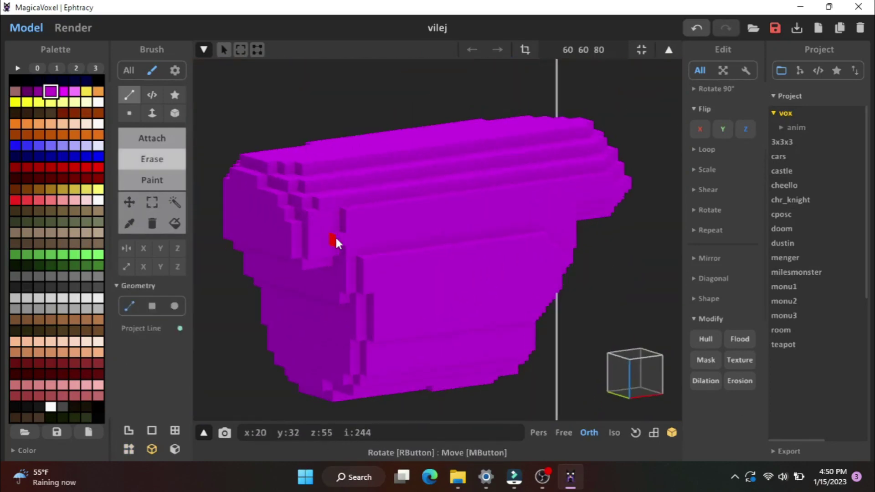
Step: Erase voxels along the torso's corners and side edges to round the body block
{"action": "right_click_drag", "start_coordinate": [417, 306], "coordinate": [435, 243]}
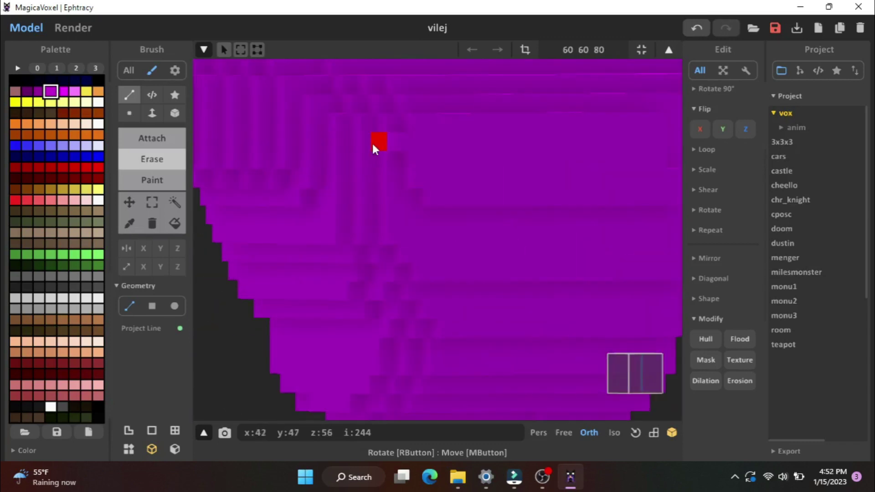
{"action": "right_click_drag", "start_coordinate": [352, 251], "coordinate": [470, 268]}
{"action": "right_click_drag", "start_coordinate": [504, 343], "coordinate": [489, 283]}
{"action": "scroll", "coordinate": [373, 242], "scroll_direction": "down", "scroll_amount": 5}
{"action": "scroll", "coordinate": [516, 292], "scroll_direction": "up", "scroll_amount": 5}
{"action": "right_click_drag", "start_coordinate": [352, 208], "coordinate": [416, 236]}
{"action": "scroll", "coordinate": [416, 236], "scroll_direction": "up", "scroll_amount": 5}
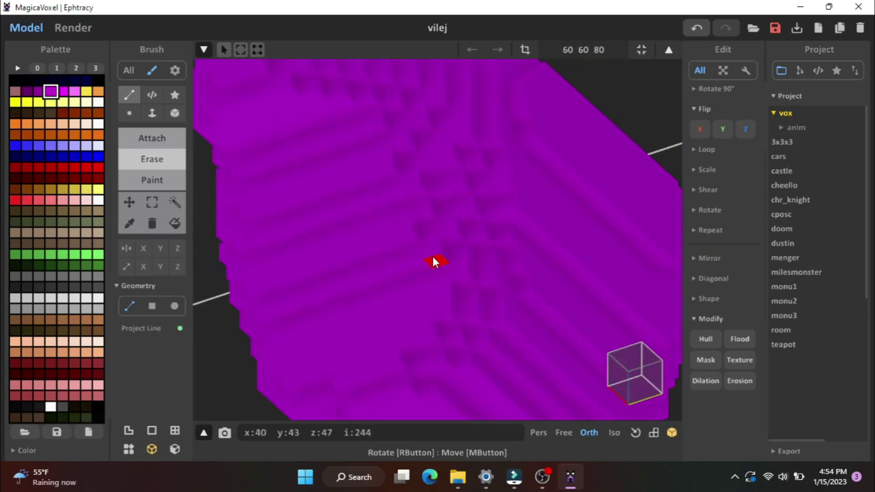
{"action": "right_click_drag", "start_coordinate": [471, 275], "coordinate": [584, 232]}
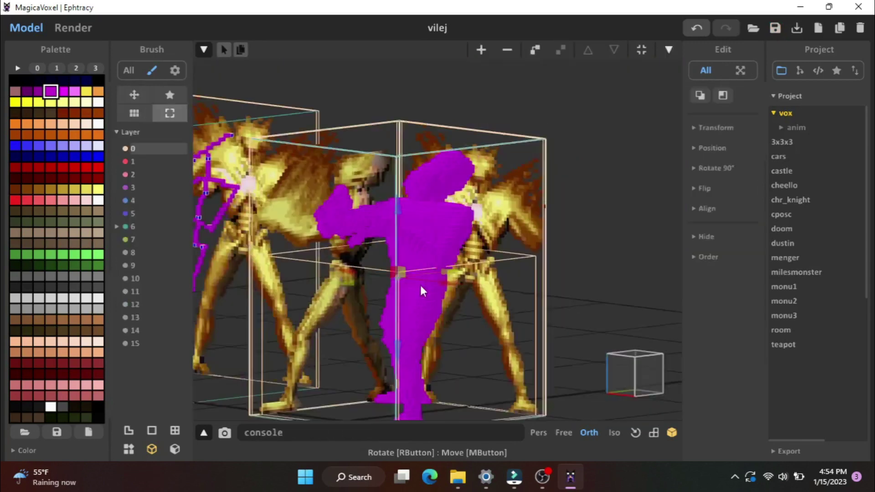
Step: Trim the torso's upper edges further and compare the body with the reference sprites
{"action": "scroll", "coordinate": [640, 368], "scroll_direction": "up", "scroll_amount": 5}
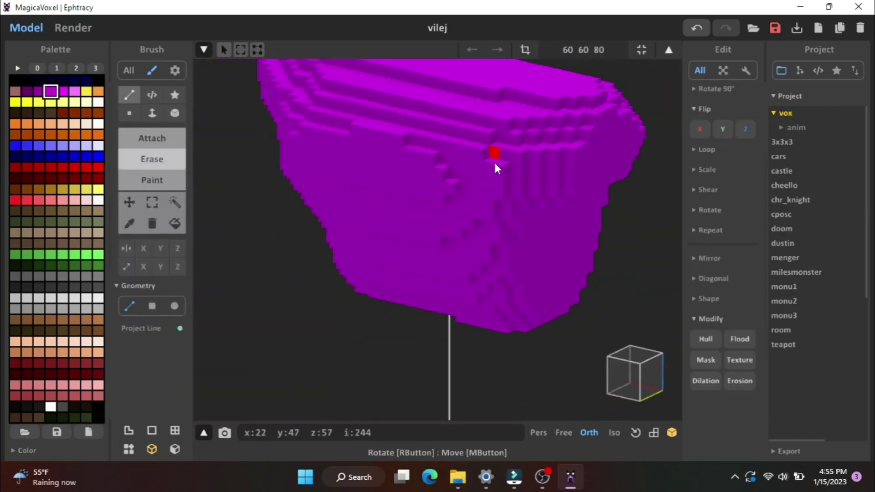
{"action": "right_click_drag", "start_coordinate": [493, 161], "coordinate": [276, 171]}
{"action": "scroll", "coordinate": [517, 211], "scroll_direction": "down", "scroll_amount": 3}
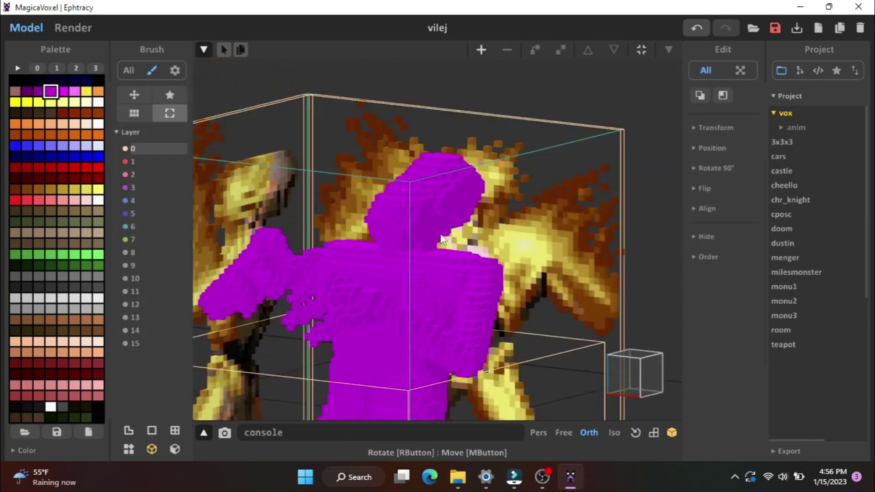
{"action": "scroll", "coordinate": [371, 212], "scroll_direction": "down", "scroll_amount": 2}
{"action": "scroll", "coordinate": [511, 251], "scroll_direction": "down", "scroll_amount": 2}
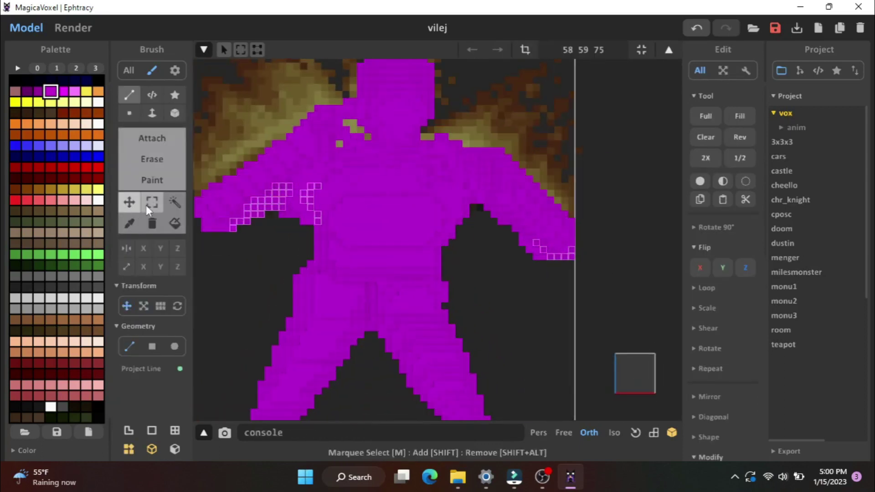
Step: Marquee-select the arm undersides in the second pose and erase voxels to smooth the torso and shoulder contours
{"action": "left_click", "coordinate": [151, 202]}
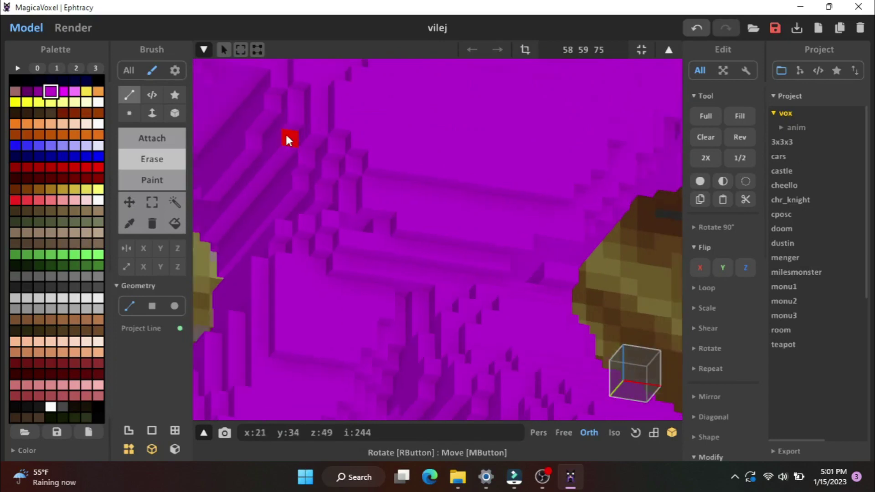
{"action": "right_click_drag", "start_coordinate": [288, 140], "coordinate": [319, 213]}
{"action": "right_click_drag", "start_coordinate": [476, 298], "coordinate": [440, 245]}
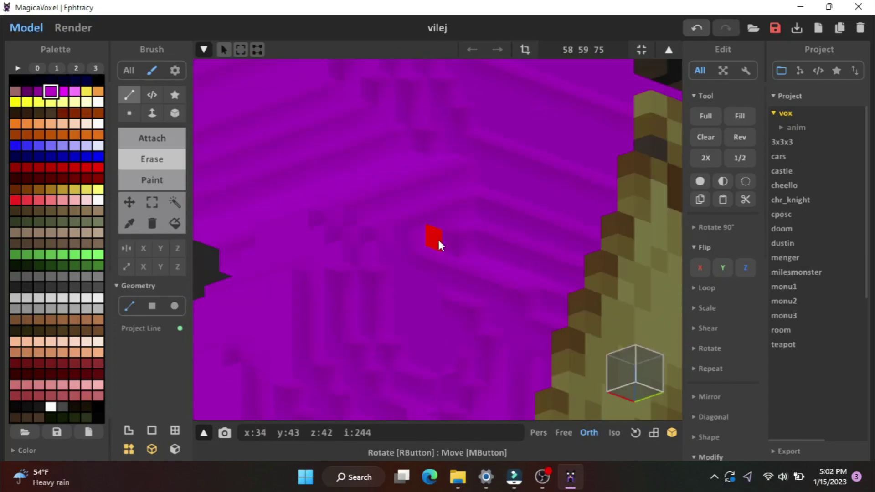
{"action": "right_click_drag", "start_coordinate": [364, 101], "coordinate": [446, 197]}
{"action": "scroll", "coordinate": [572, 296], "scroll_direction": "up", "scroll_amount": 3}
{"action": "scroll", "coordinate": [447, 198], "scroll_direction": "down", "scroll_amount": 5}
Step: Examine the second pose's body and limbs from several angles, alongside the first pose in the scene
{"action": "left_click", "coordinate": [634, 373]}
{"action": "right_click_drag", "start_coordinate": [631, 292], "coordinate": [678, 412]}
{"action": "scroll", "coordinate": [678, 411], "scroll_direction": "up", "scroll_amount": 5}
{"action": "right_click_drag", "start_coordinate": [381, 268], "coordinate": [650, 247]}
{"action": "scroll", "coordinate": [357, 203], "scroll_direction": "up", "scroll_amount": 5}
{"action": "scroll", "coordinate": [650, 247], "scroll_direction": "down", "scroll_amount": 5}
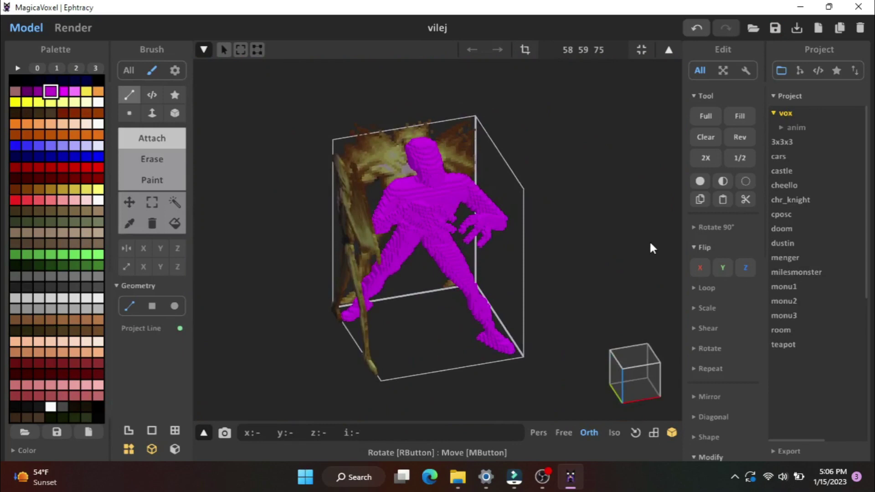
{"action": "scroll", "coordinate": [650, 248], "scroll_direction": "up", "scroll_amount": 5}
{"action": "right_click_drag", "start_coordinate": [400, 195], "coordinate": [510, 260]}
{"action": "scroll", "coordinate": [510, 260], "scroll_direction": "down", "scroll_amount": 5}
{"action": "scroll", "coordinate": [361, 352], "scroll_direction": "up", "scroll_amount": 5}
{"action": "right_click_drag", "start_coordinate": [361, 351], "coordinate": [491, 261]}
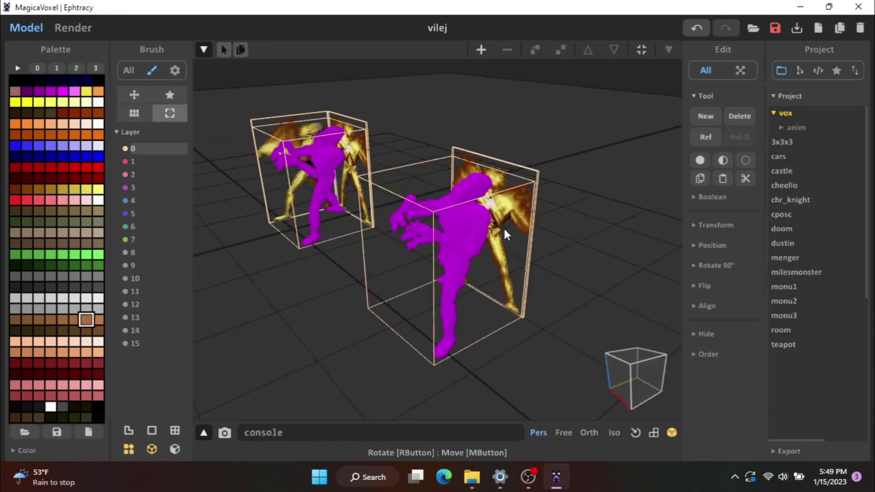
{"action": "key", "text": "Tab"}
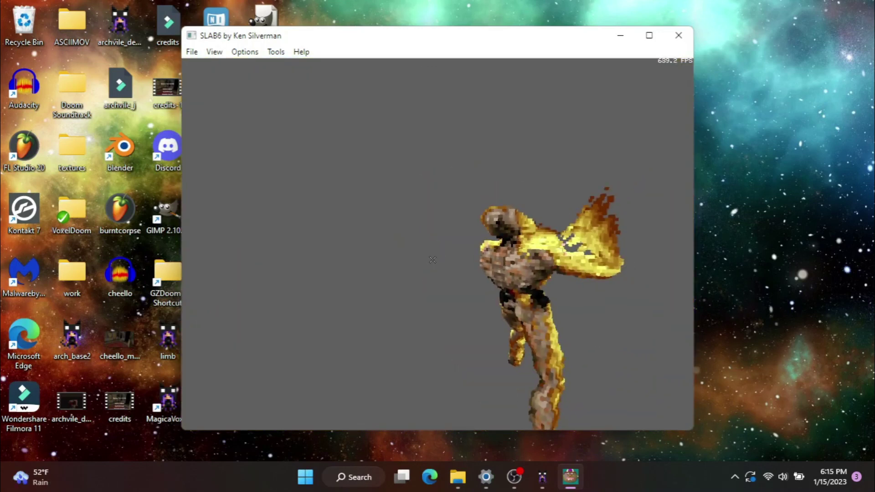
Step: Check the coloured model in SLAB6 and save it
{"action": "middle_click", "coordinate": [393, 255]}
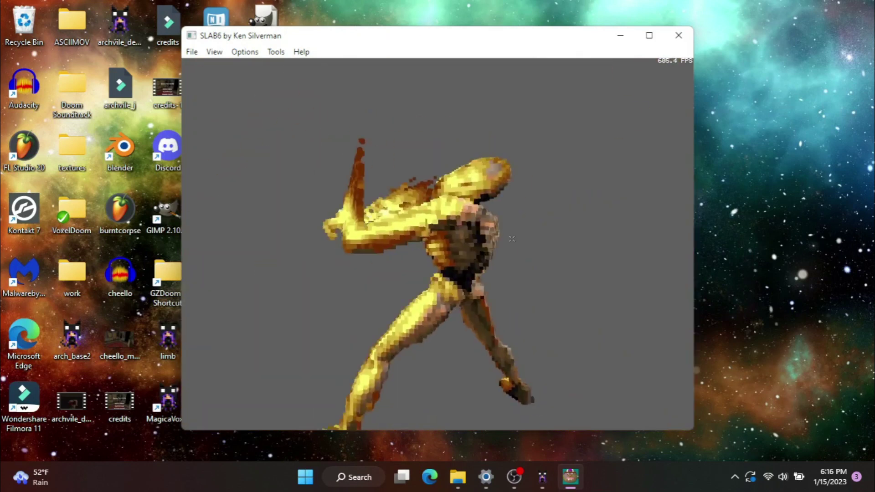
{"action": "key", "text": "ctrl+s"}
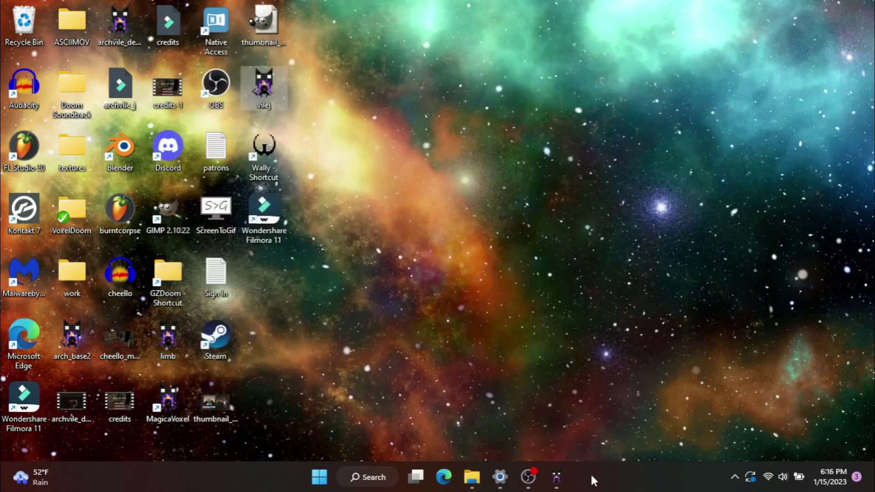
Step: Switch back to MagicaVoxel, select the topmost dark flame voxels on the arm and move them in depth
{"action": "left_click", "coordinate": [556, 476]}
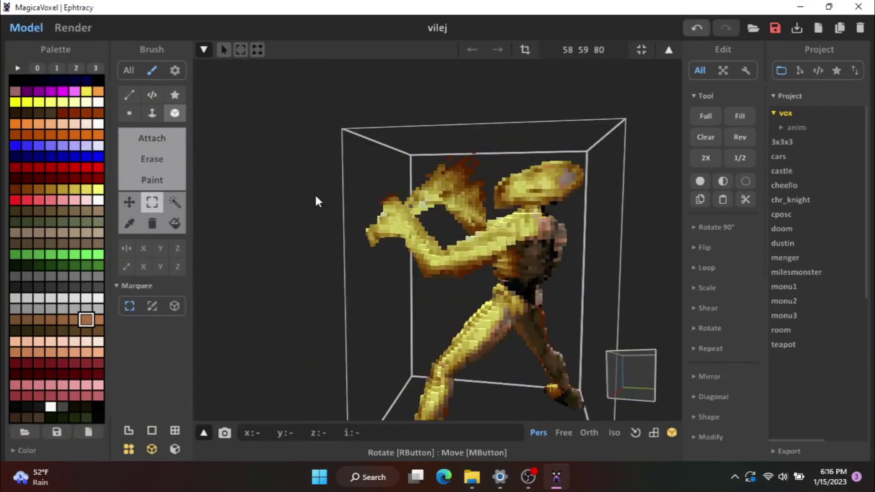
{"action": "mouse_move", "coordinate": [380, 171]}
{"action": "right_mouse_down"}
{"action": "mouse_move", "coordinate": [365, 183]}
{"action": "mouse_move", "coordinate": [396, 192]}
{"action": "mouse_move", "coordinate": [415, 183]}
{"action": "mouse_move", "coordinate": [366, 185]}
{"action": "mouse_move", "coordinate": [431, 207]}
{"action": "right_mouse_up"}
{"action": "scroll", "coordinate": [396, 191], "scroll_direction": "up", "scroll_amount": 3}
{"action": "key", "text": "m"}
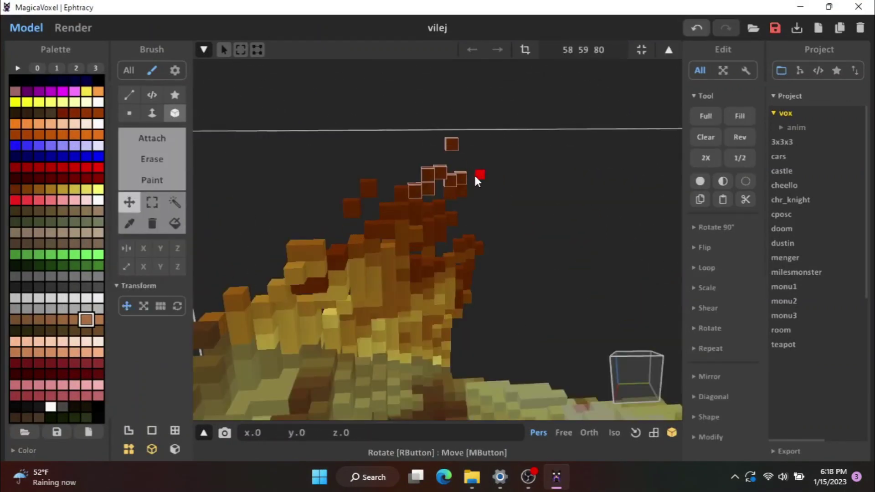
{"action": "scroll", "coordinate": [371, 233], "scroll_direction": "down", "scroll_amount": 5}
Step: Switch to the orthographic view and move a diagonal band of selected flame voxels above the forearm
{"action": "key", "text": "m"}
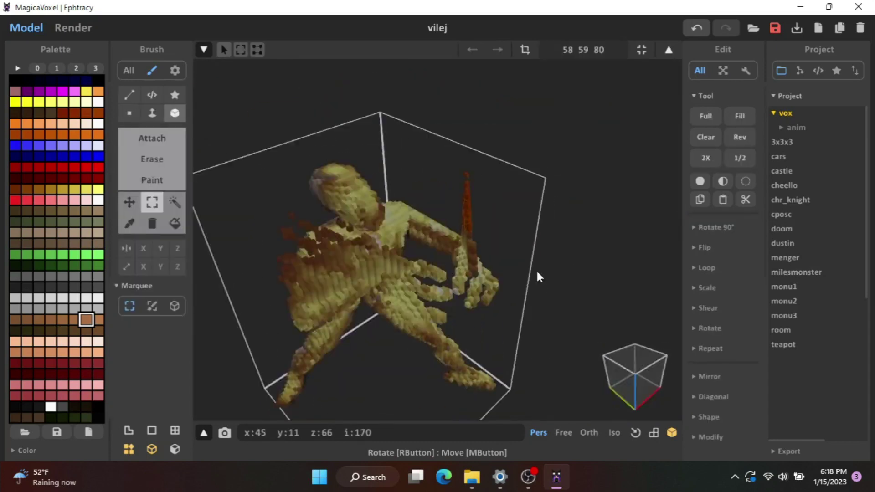
{"action": "right_click_drag", "start_coordinate": [568, 197], "coordinate": [463, 168]}
{"action": "left_click", "coordinate": [589, 433]}
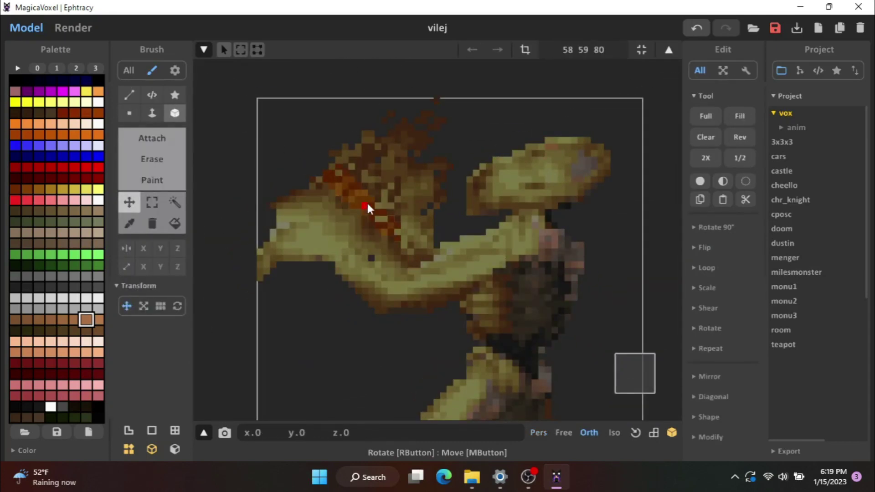
{"action": "right_click_drag", "start_coordinate": [372, 153], "coordinate": [469, 197]}
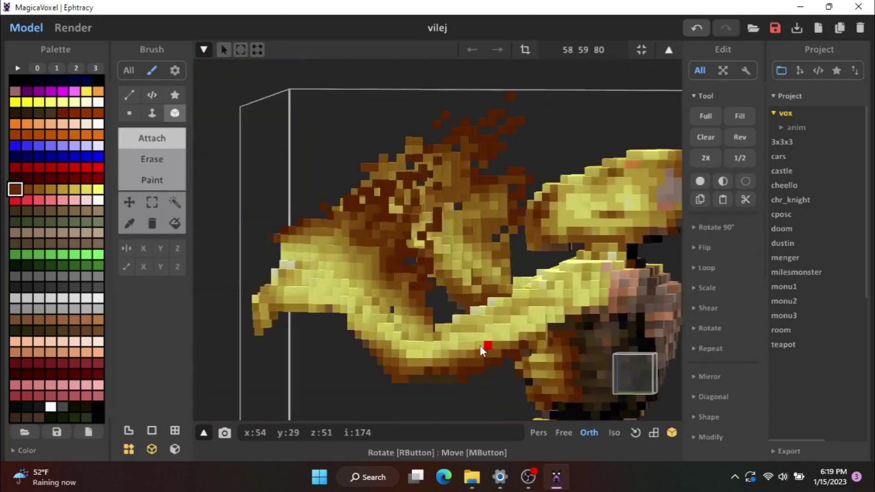
Step: Select stray flame voxels near the head and erase excess flame voxels with a size 1 voxel brush
{"action": "key", "text": "m"}
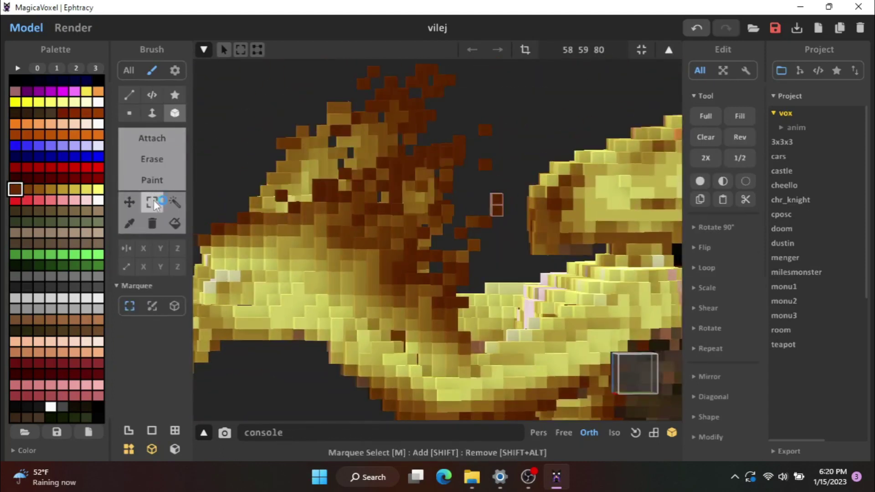
{"action": "scroll", "coordinate": [457, 274], "scroll_direction": "up", "scroll_amount": 3}
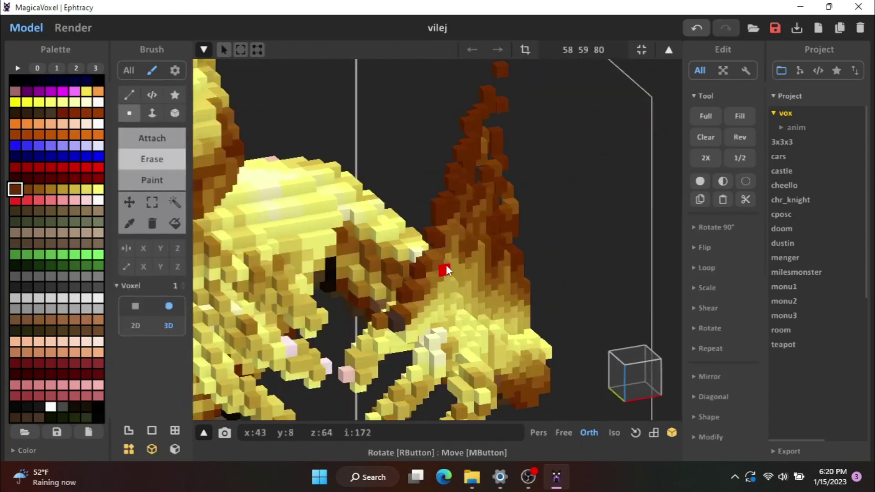
{"action": "scroll", "coordinate": [447, 264], "scroll_direction": "down", "scroll_amount": 5}
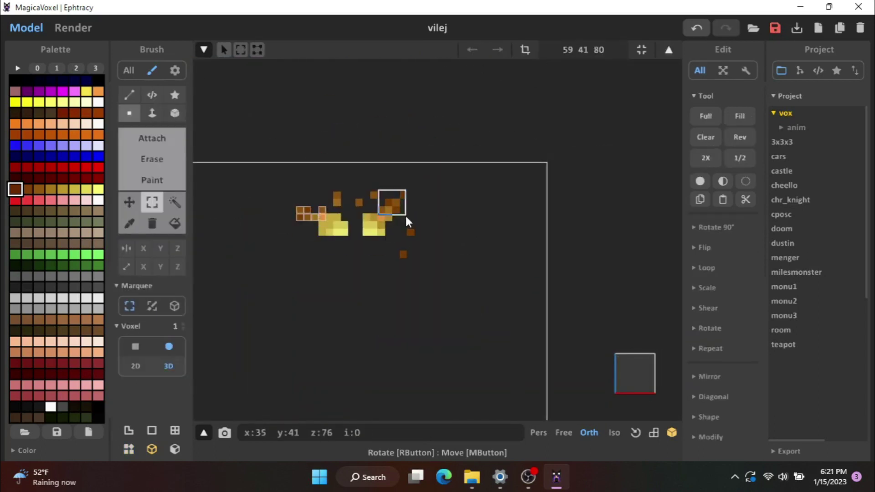
Step: Select small clusters of orange flame voxels in the 59 41 80 model and prepare them for moving
{"action": "right_click_drag", "start_coordinate": [406, 216], "coordinate": [522, 192]}
{"action": "left_click", "coordinate": [129, 202]}
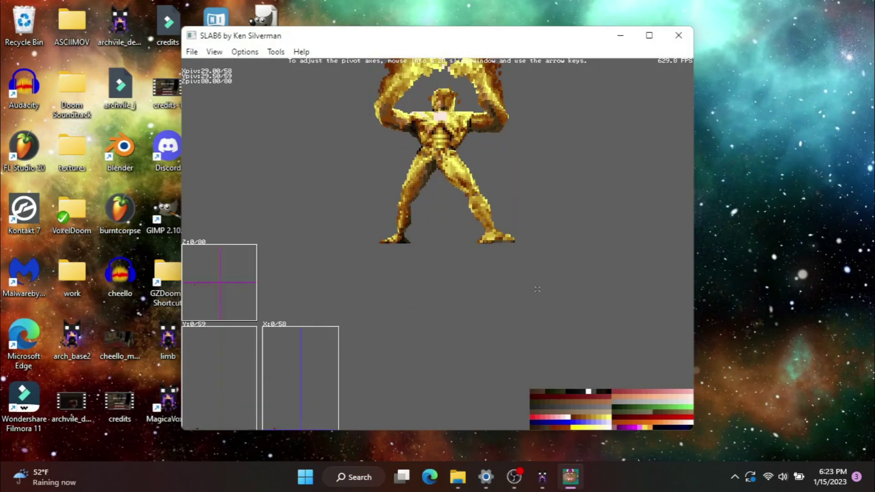
Step: Inspect the raised-arms model in SLAB6 from another angle and close the viewer
{"action": "left_click_drag", "start_coordinate": [537, 290], "coordinate": [414, 214]}
{"action": "key", "text": "Escape"}
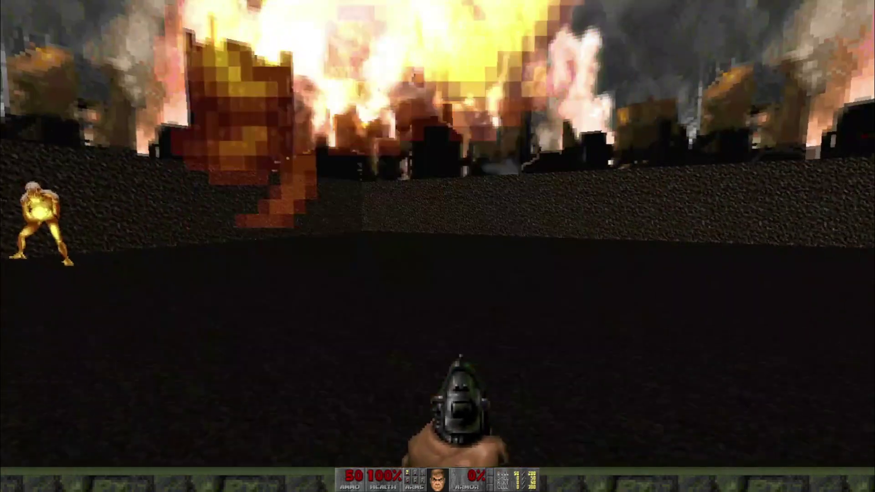
Step: Give the player all weapons with full ammo and armor through a cheat and equip the super shotgun
{"action": "key", "text": "grave"}
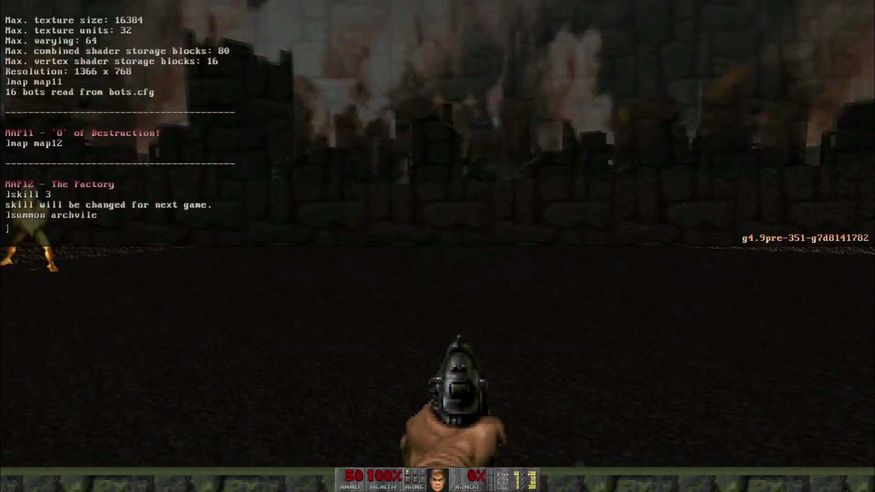
{"action": "key", "text": "grave"}
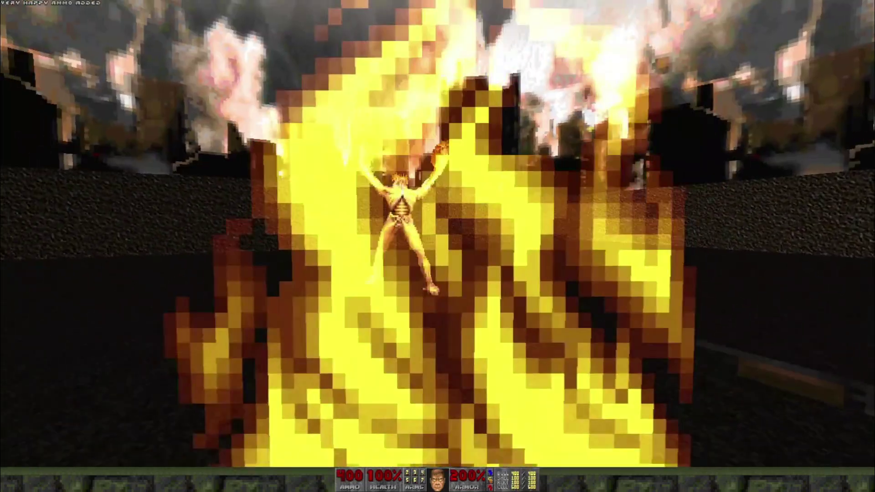
{"action": "key", "text": "3"}
Step: Toggle freeze mode during the Arch-vile's attack to hold a flaming-arms pose for inspection
{"action": "key", "text": "f"}
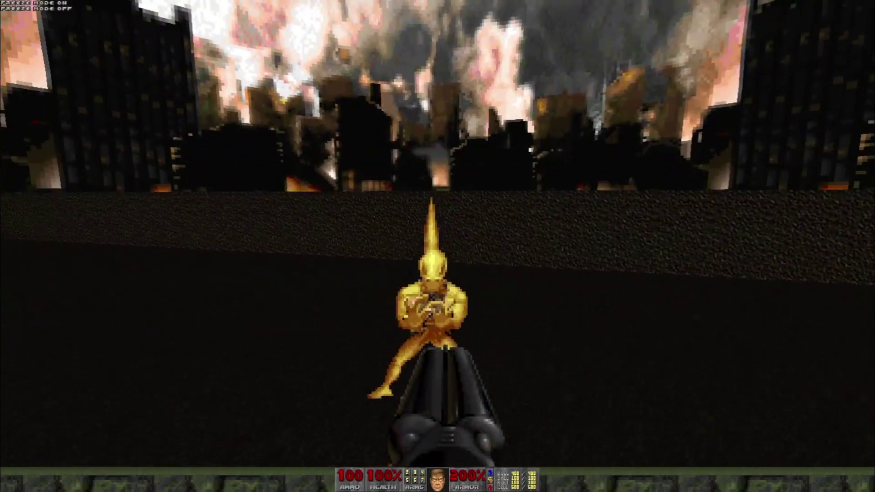
{"action": "key", "text": "f"}
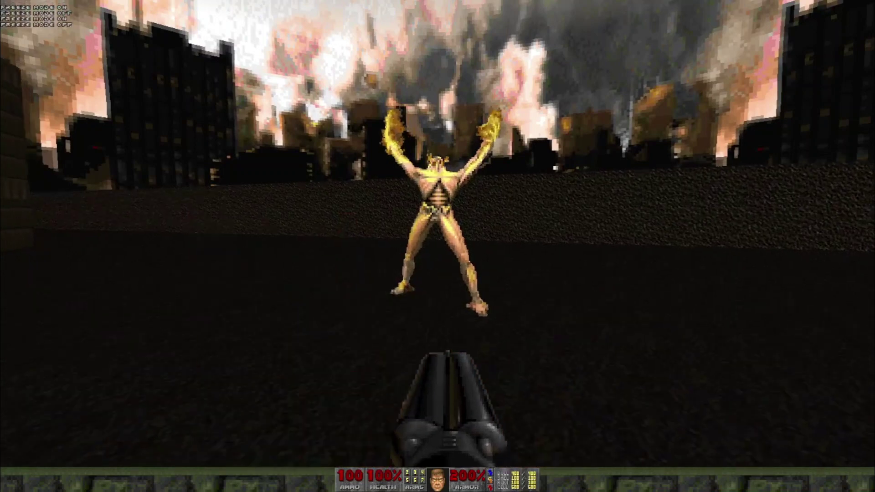
{"action": "key", "text": "f"}
Step: Circle the frozen Arch-vile to examine the attack pose's voxels and arm flames from the front and both sides
{"action": "key", "text": "Left"}
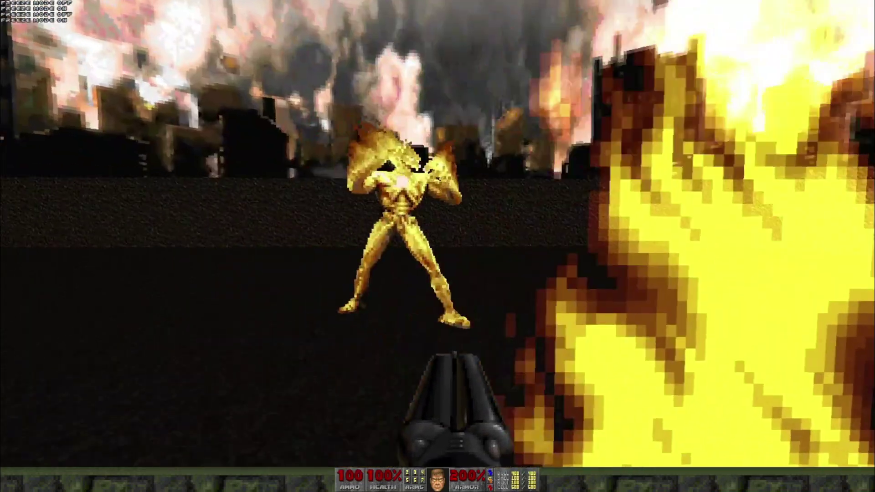
{"action": "key", "text": "Right"}
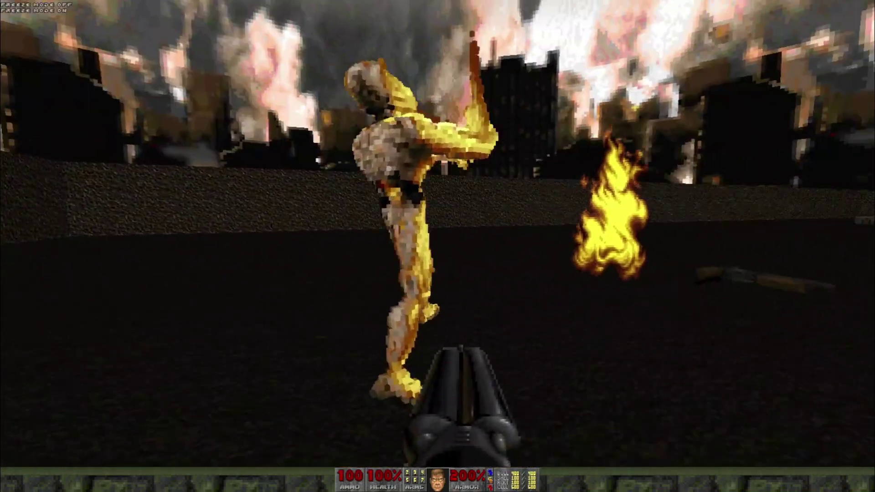
{"action": "key", "text": "Right"}
{"action": "key", "text": "Right"}
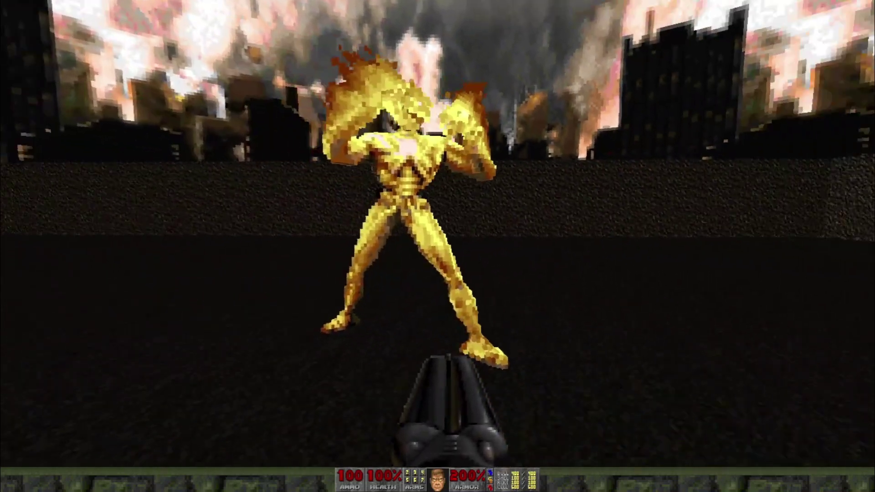
{"action": "key", "text": "Right"}
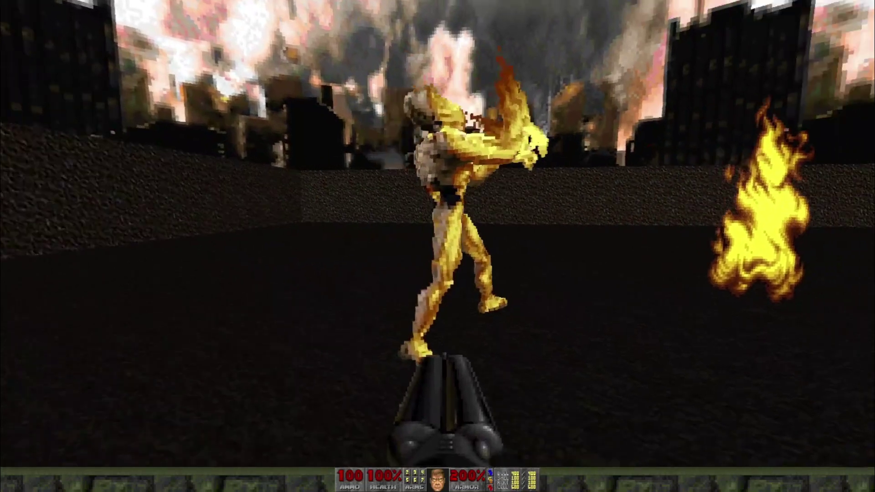
{"action": "key", "text": "Right"}
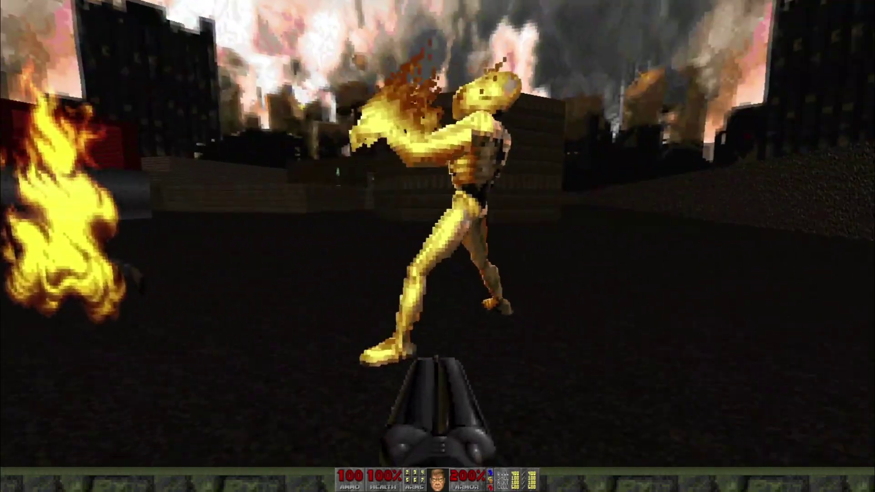
{"action": "key", "text": "Left"}
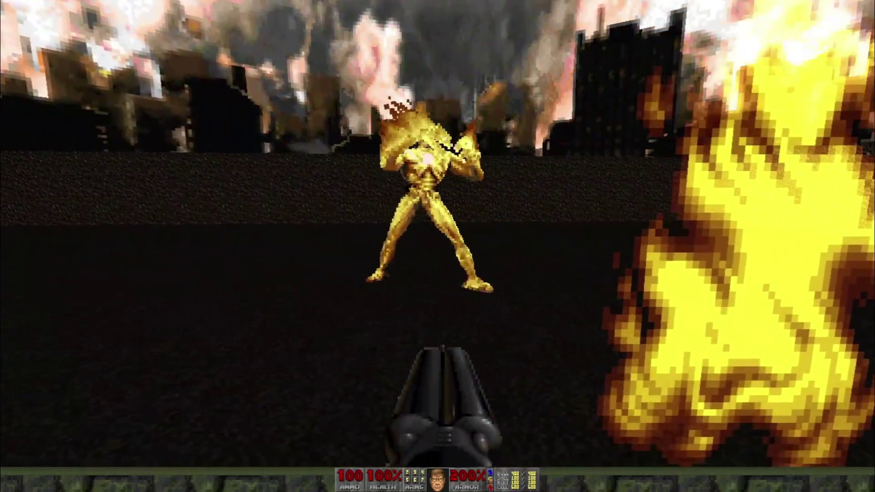
{"action": "key", "text": "Right"}
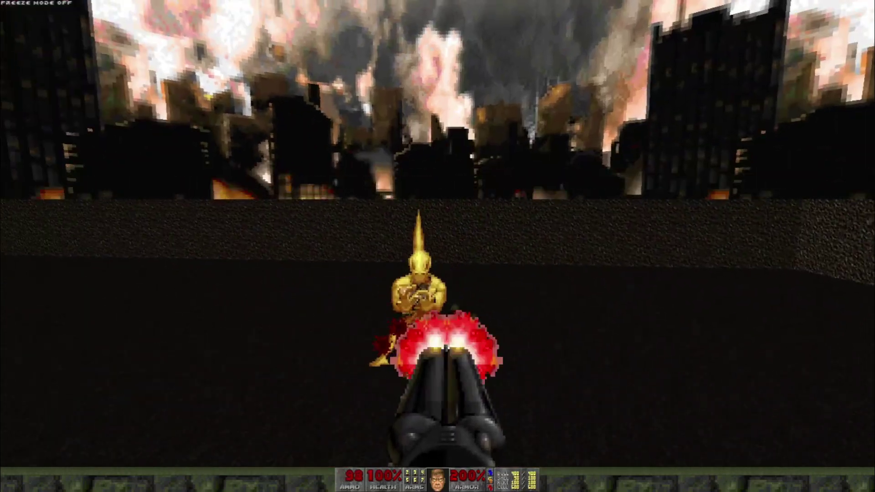
Step: Watch the Arch-vile's voxel attack animation in motion while shooting it dead with the super shotgun, and view the corpse
{"action": "key", "text": "1"}
{"action": "key", "text": "3"}
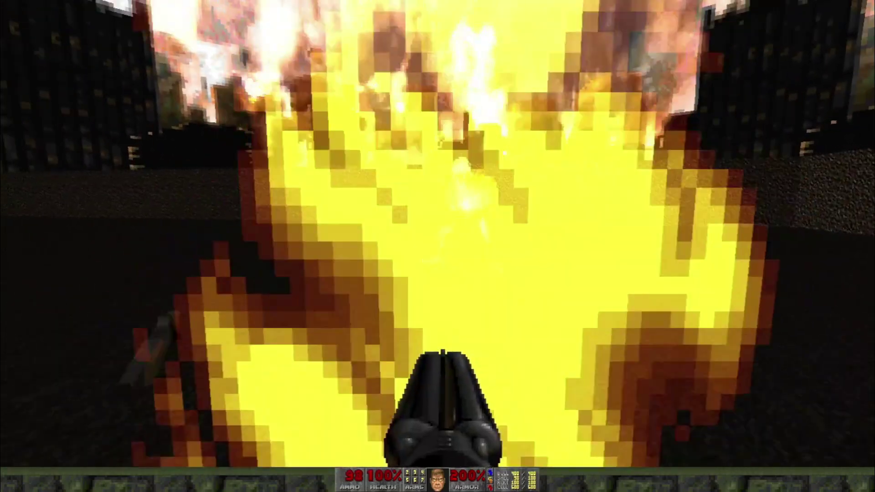
{"action": "key", "text": "ctrl"}
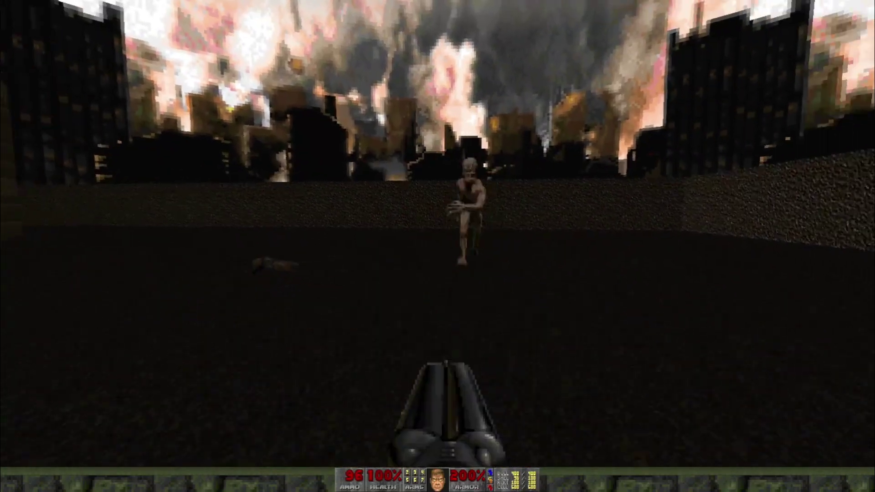
{"action": "key", "text": "ctrl"}
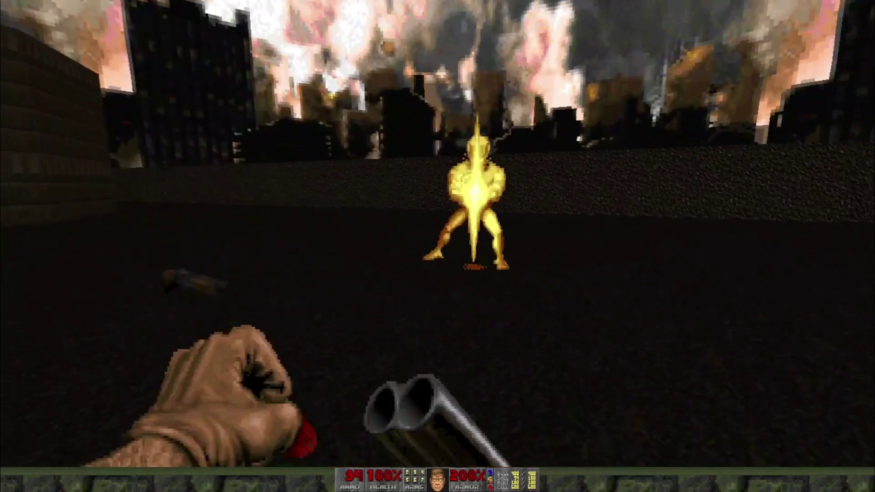
{"action": "key", "text": "Up"}
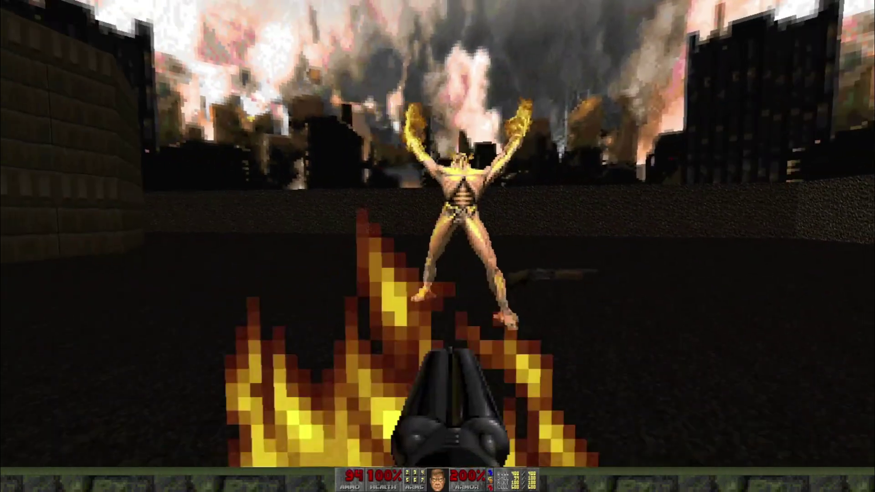
{"action": "key", "text": "ctrl"}
{"action": "key", "text": "Right"}
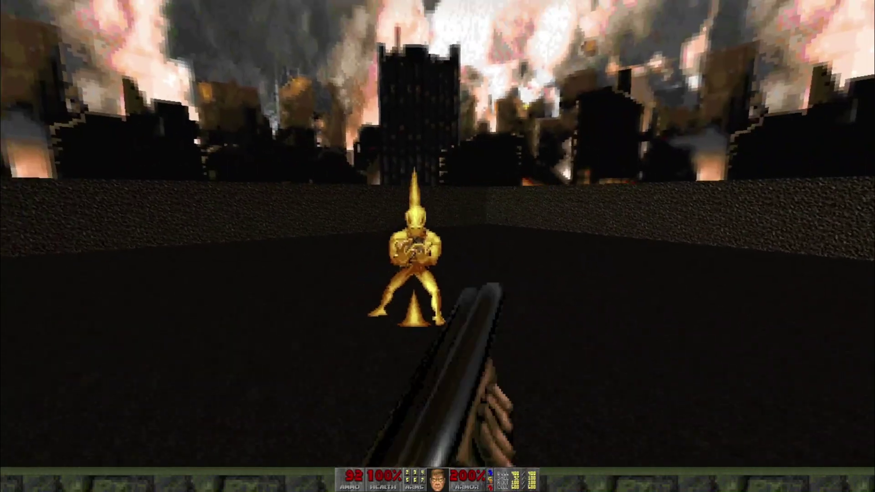
{"action": "key", "text": "ctrl"}
{"action": "key", "text": "Up"}
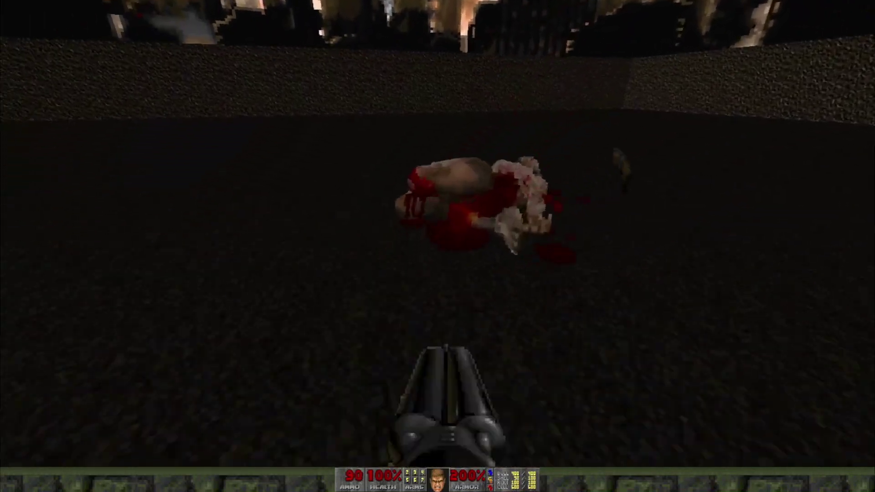